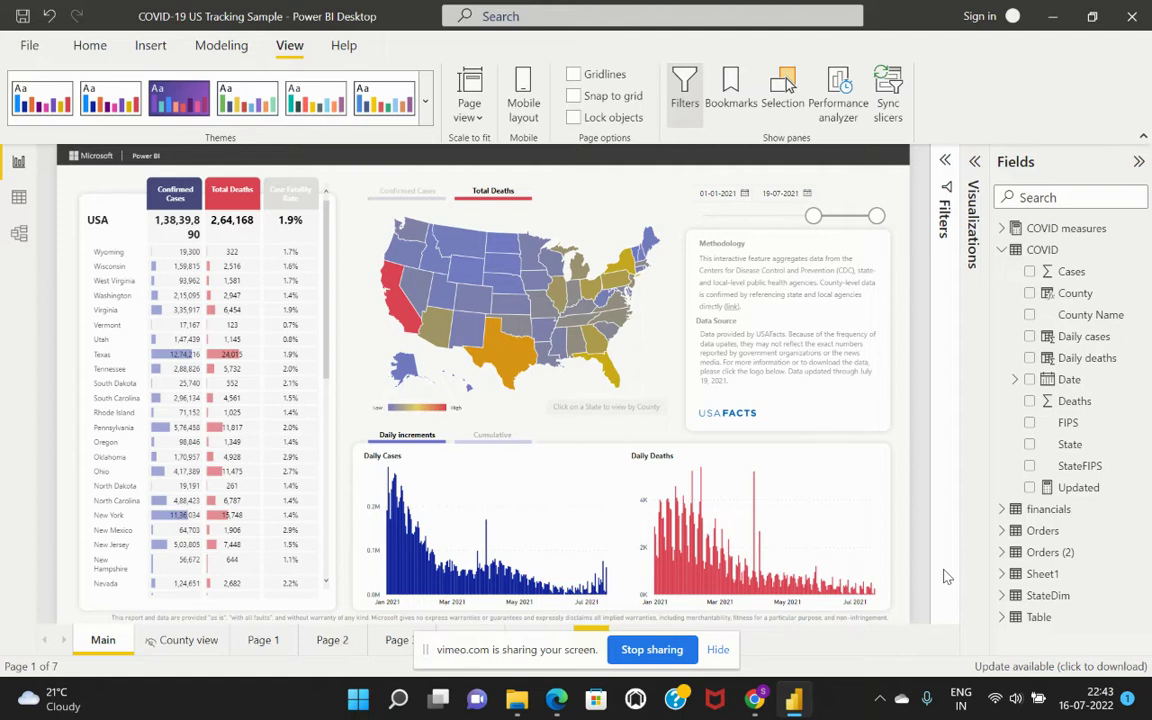
Step: Set the date slicer start to 1 January 2021 on the Main page
left_click(608, 221)
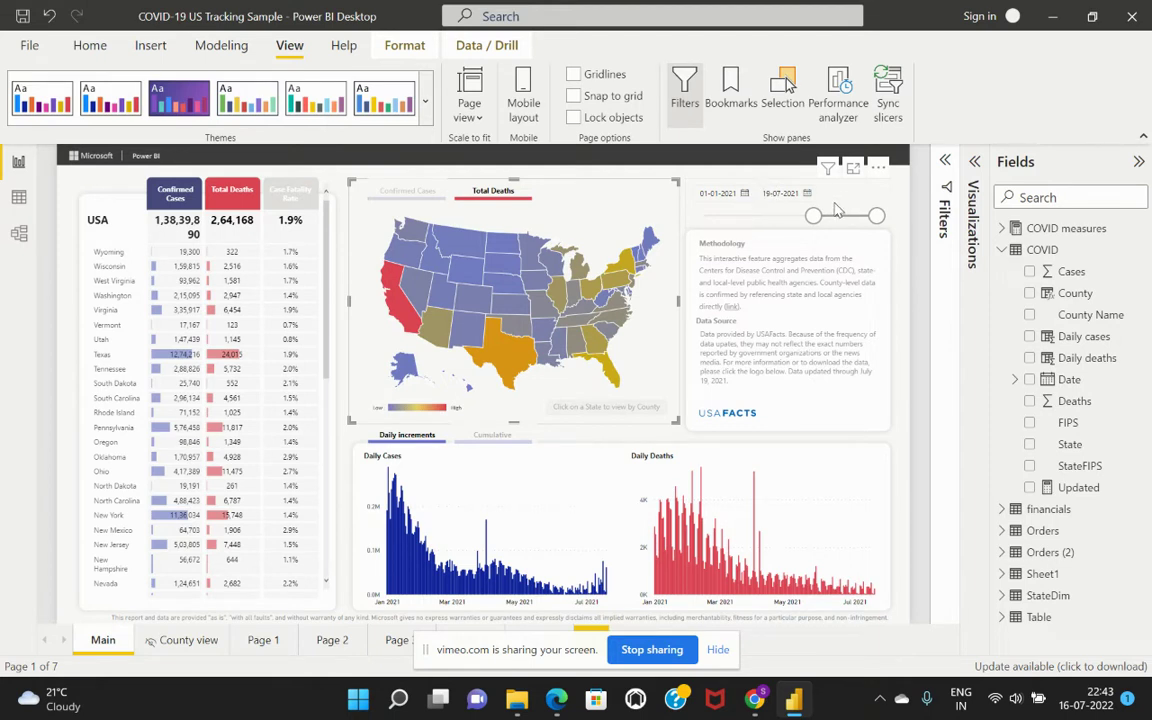
left_click_drag(813, 215, 704, 216)
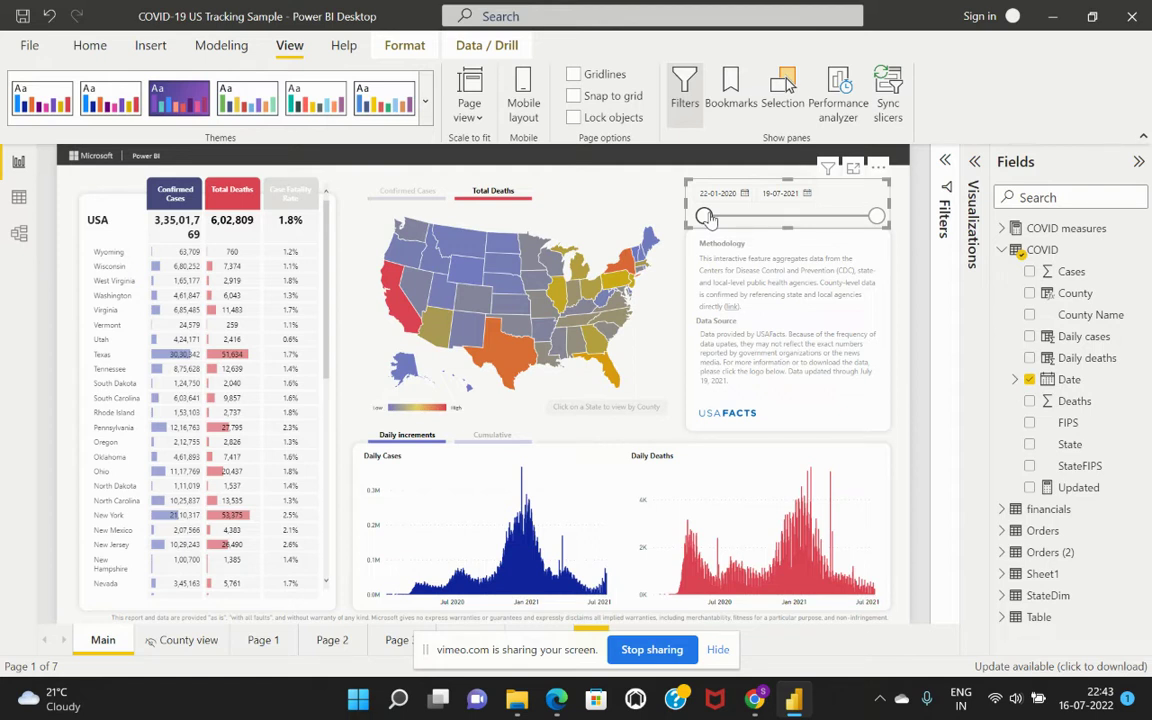
left_click_drag(709, 218, 820, 218)
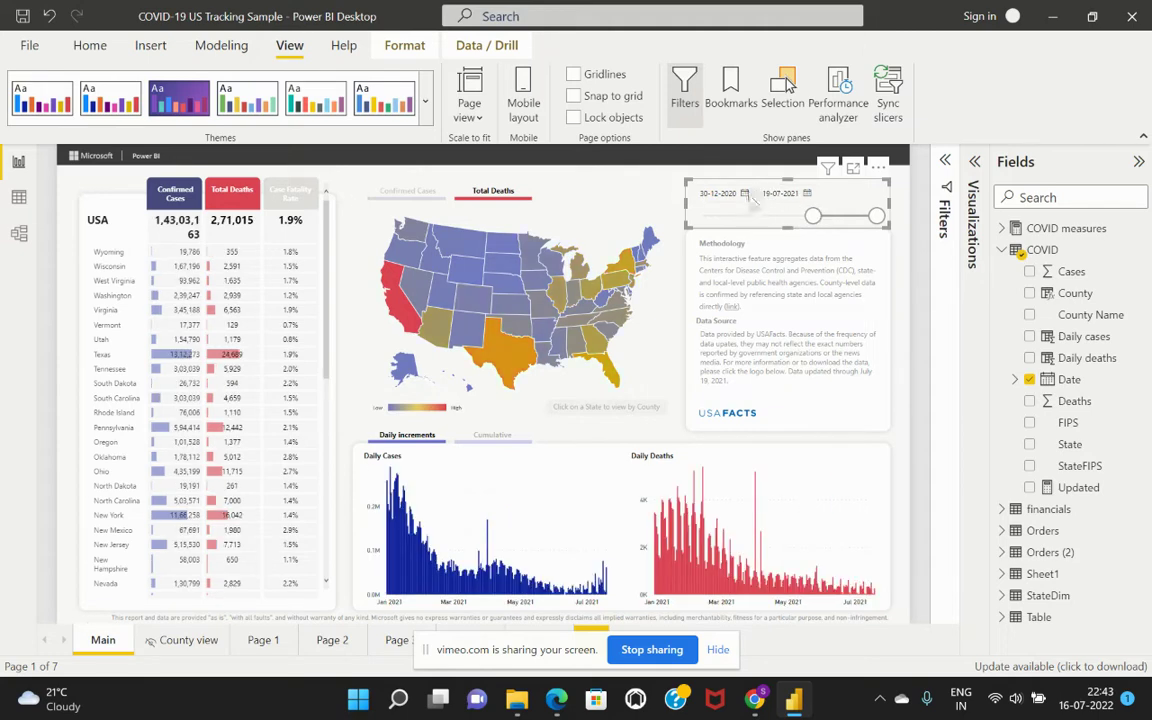
left_click(720, 194)
left_click(869, 231)
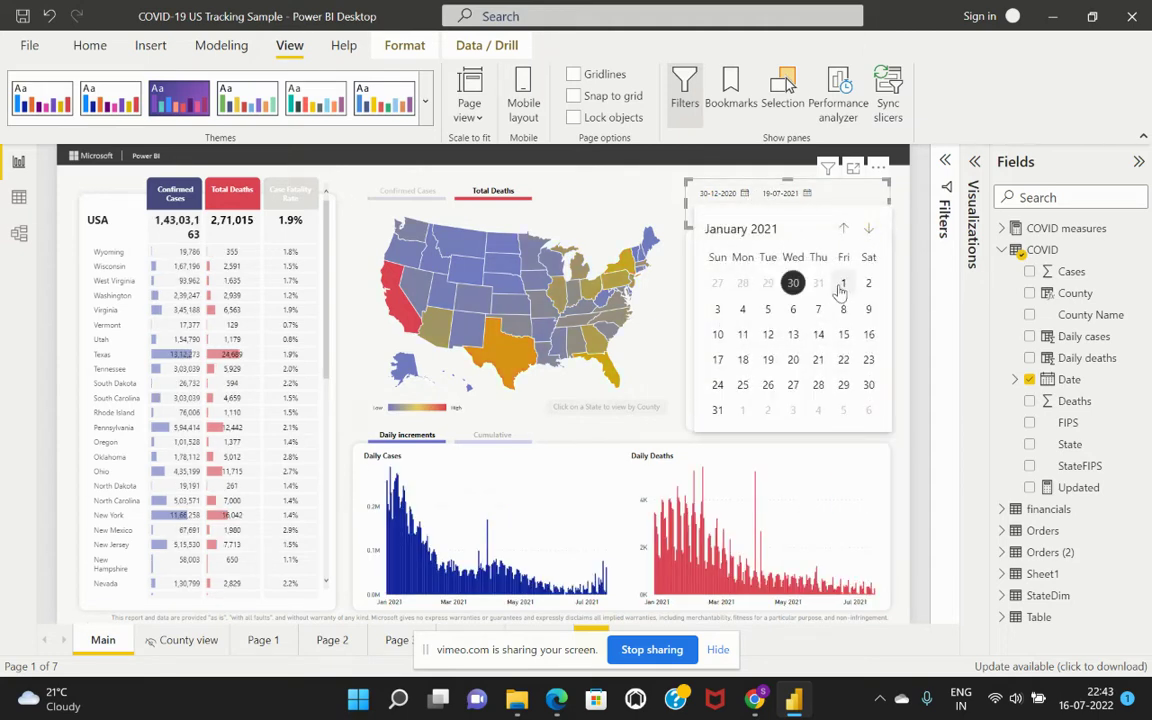
left_click(843, 284)
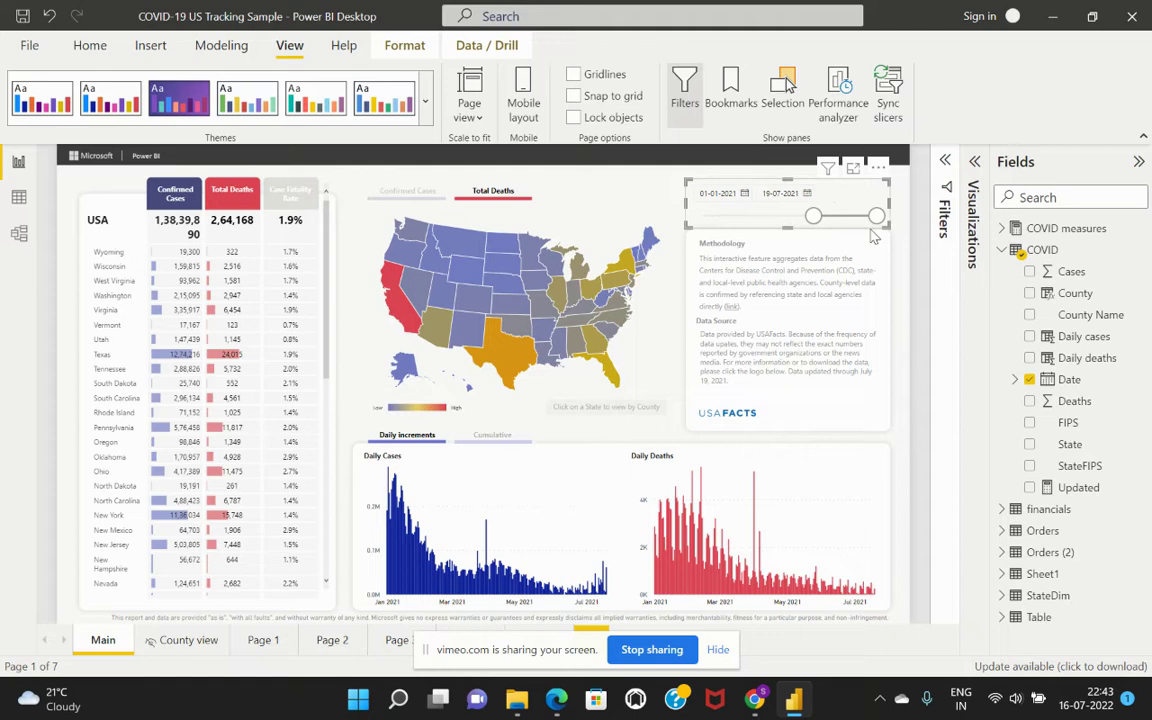
left_click(912, 272)
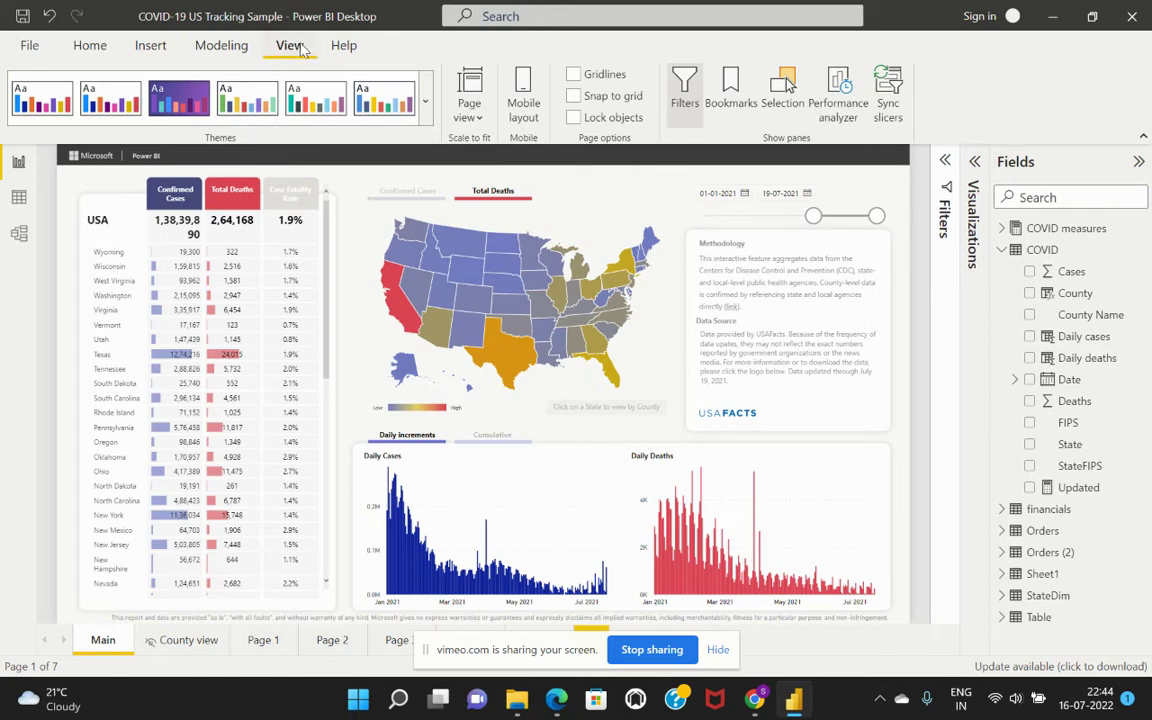
Step: Add a bookmark of the current view and rename it 'Reset dates'
left_click(731, 92)
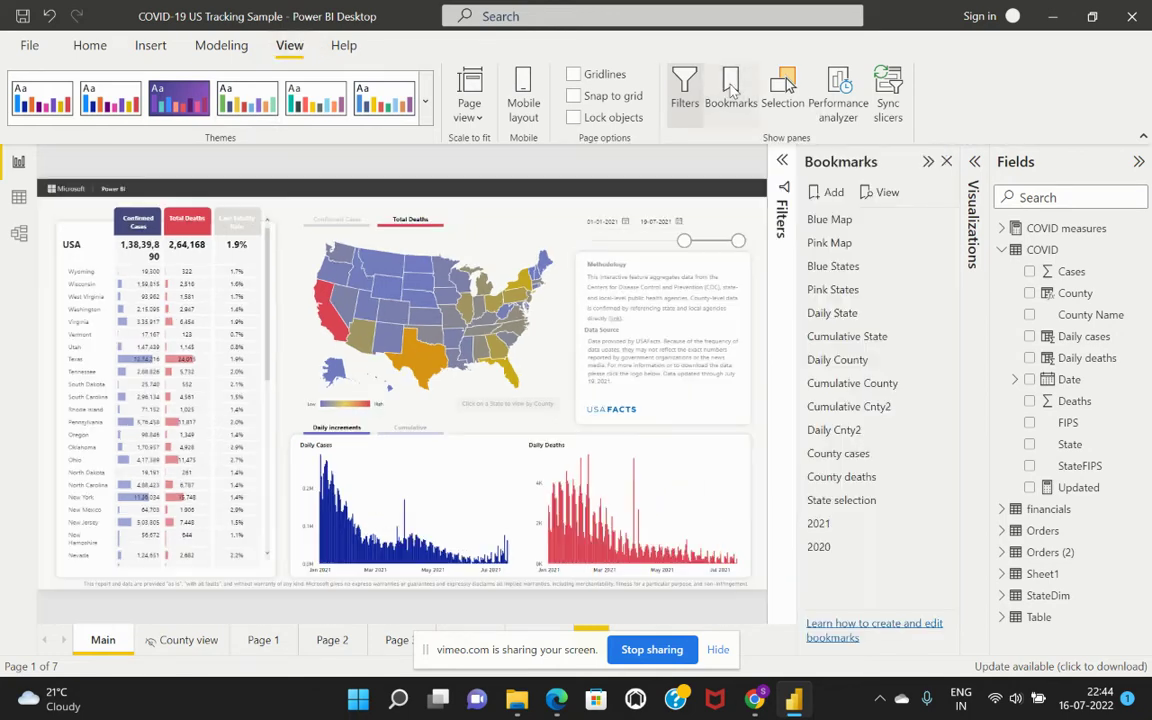
left_click(831, 198)
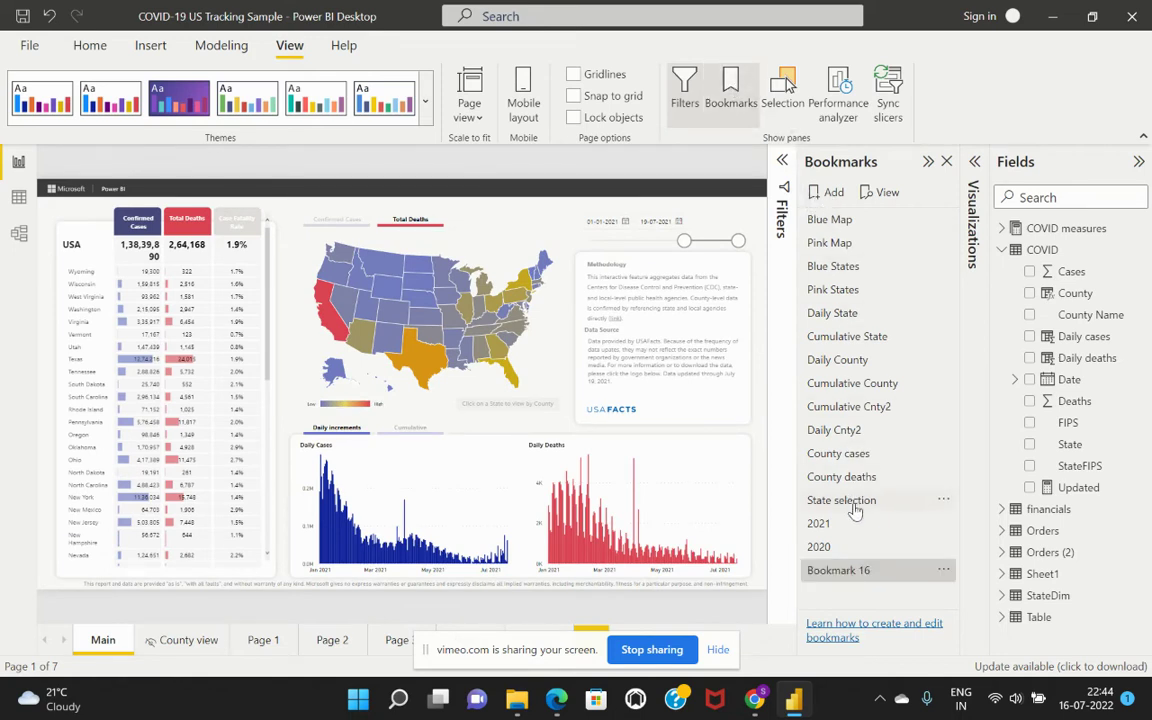
left_click(942, 571)
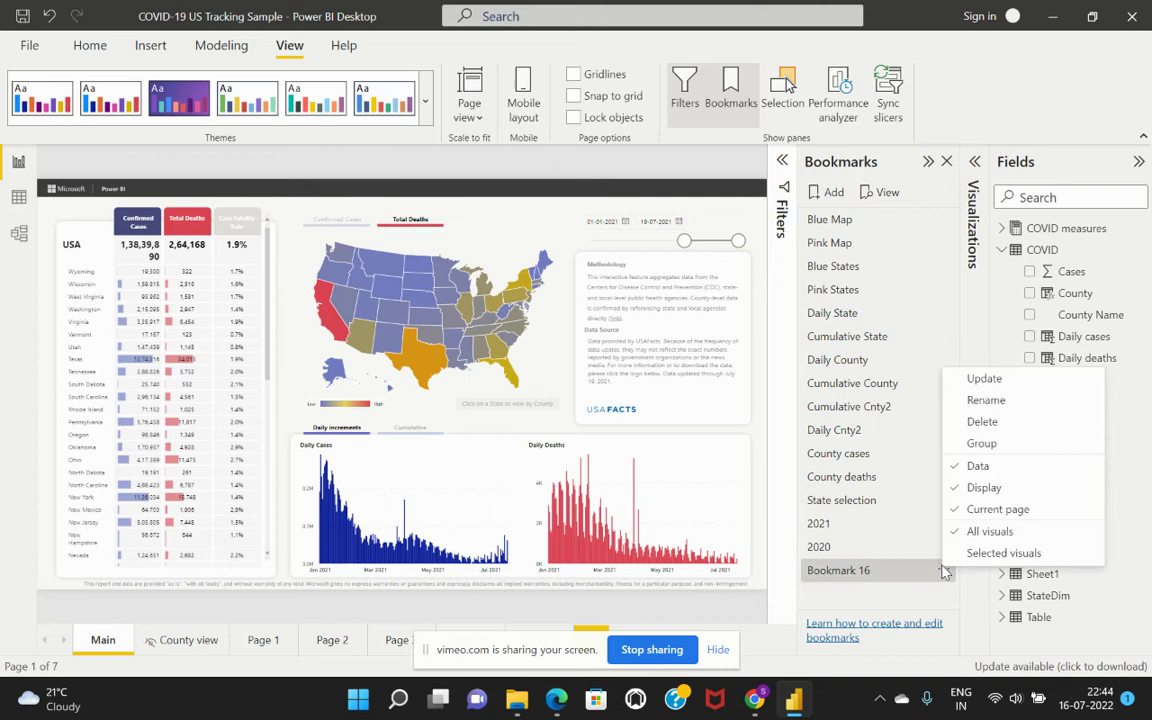
left_click(983, 403)
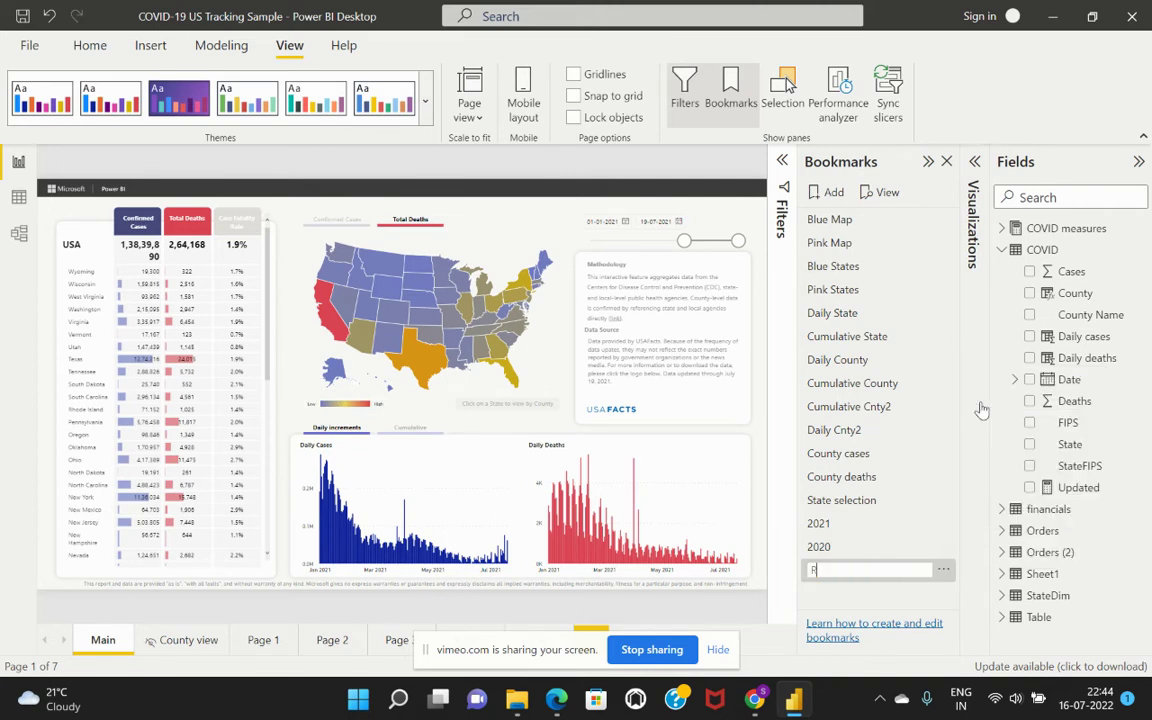
type("Reset Vie")
type("tes")
key("Return")
left_click(946, 161)
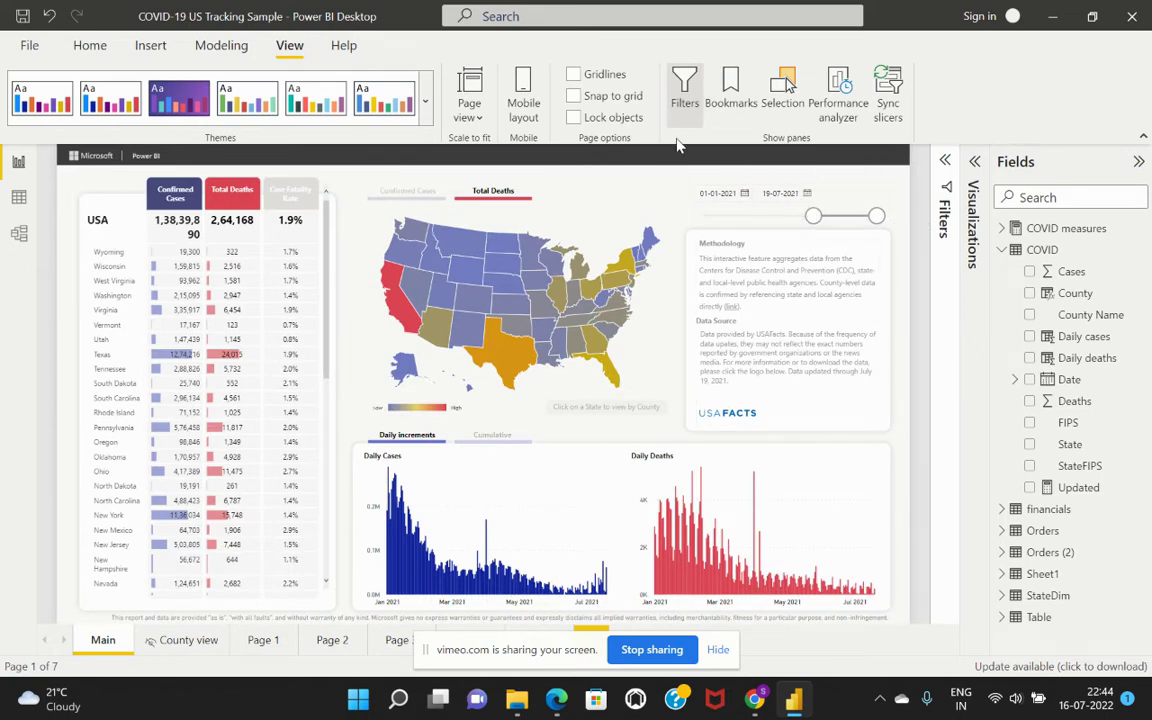
Step: Insert a Reset button and position it above the map beside the date range slicer
left_click(152, 46)
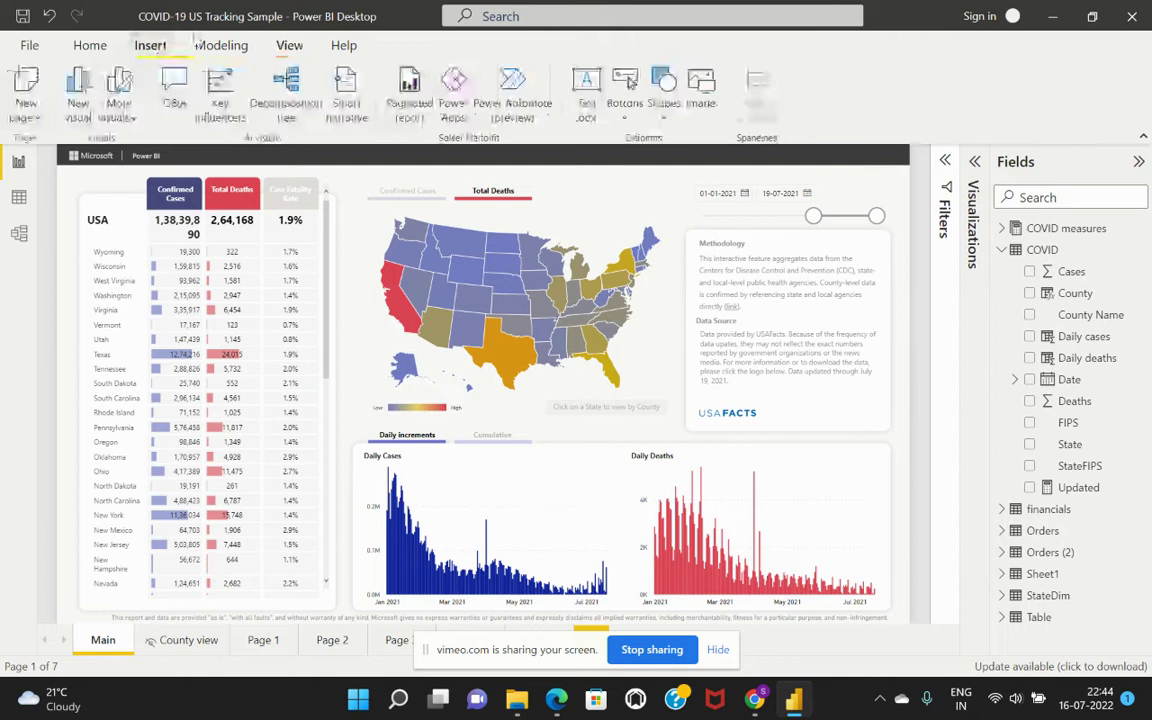
left_click(625, 120)
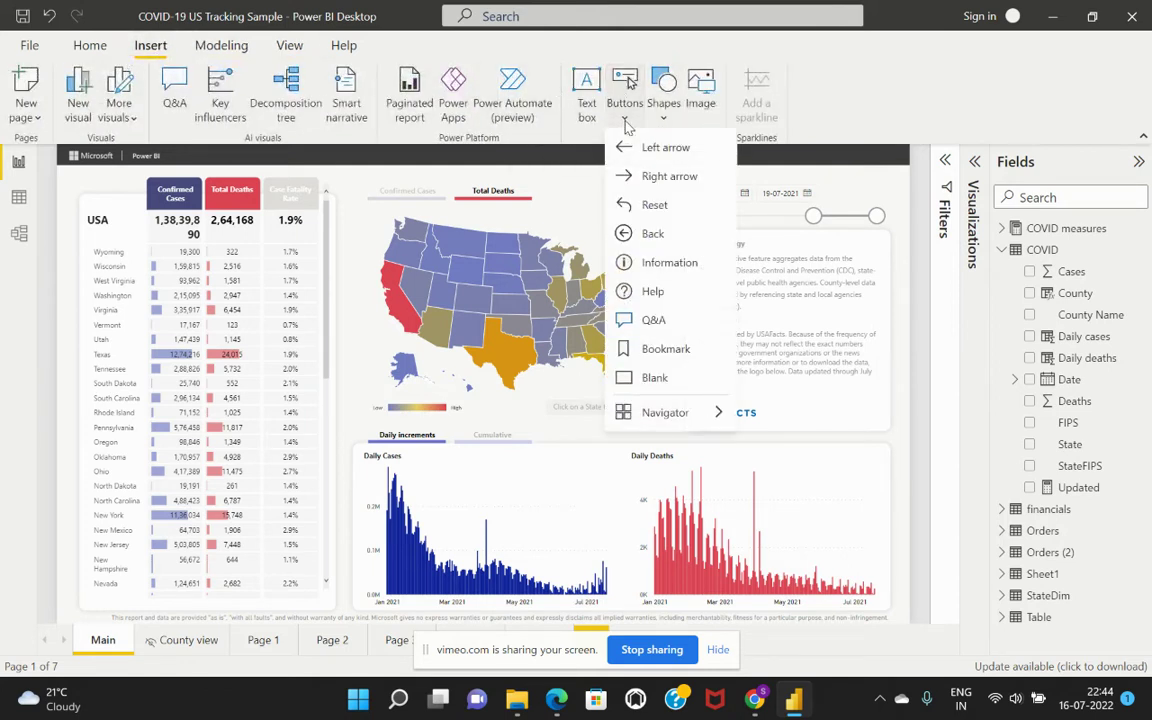
left_click(655, 205)
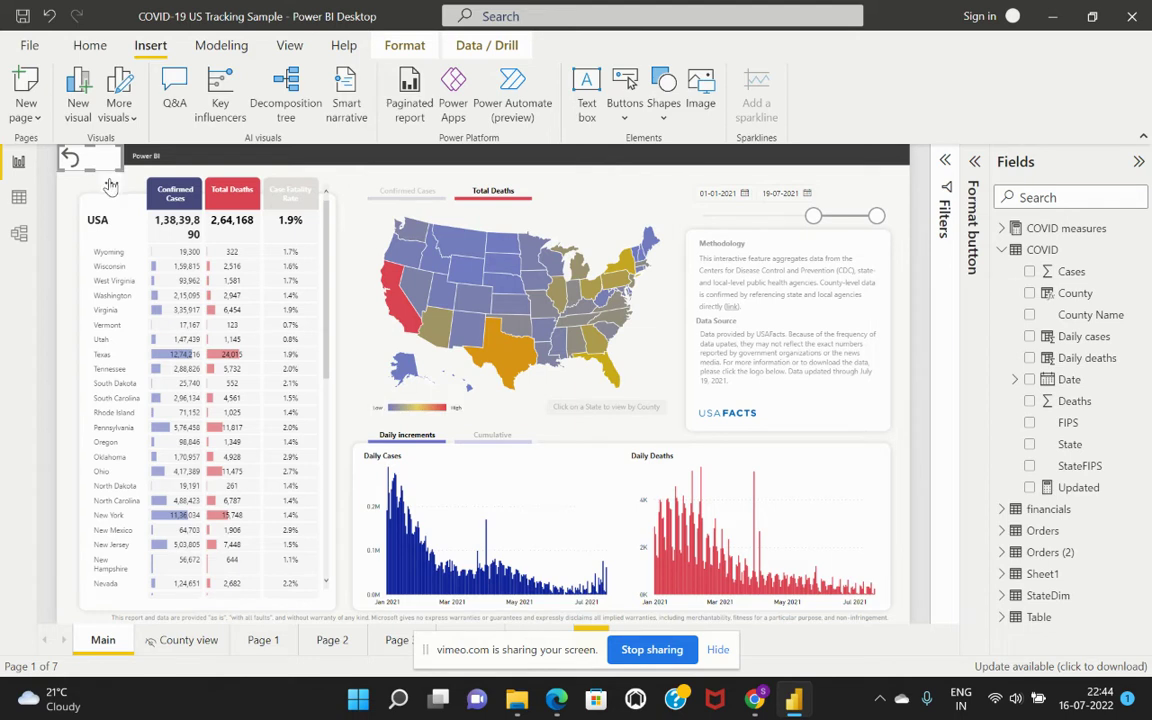
left_click_drag(105, 175, 657, 228)
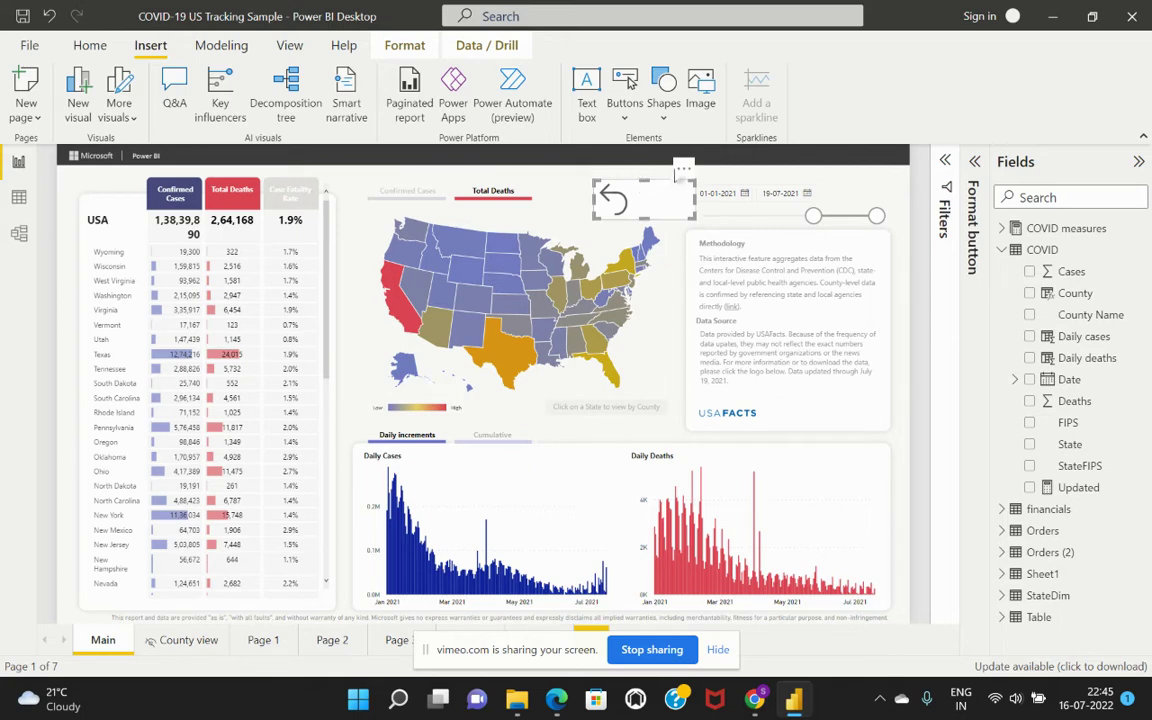
left_click_drag(682, 180, 655, 172)
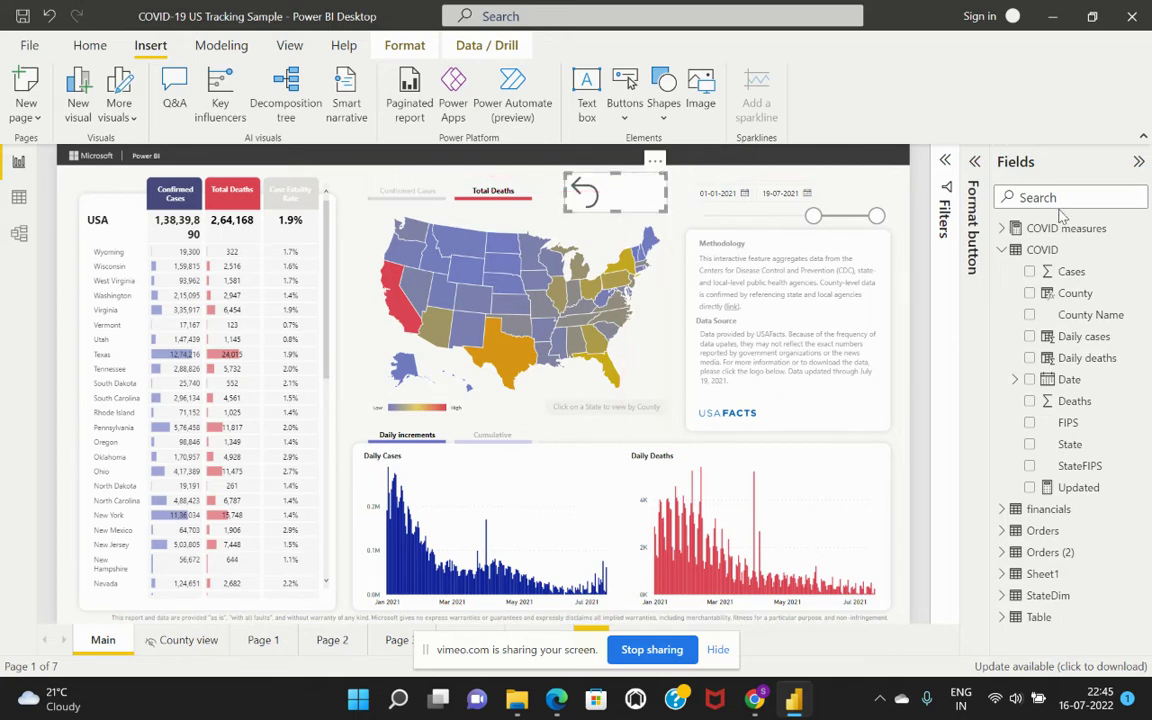
Step: Turn on the button's text label and enter 'Dates reset'
left_click(975, 162)
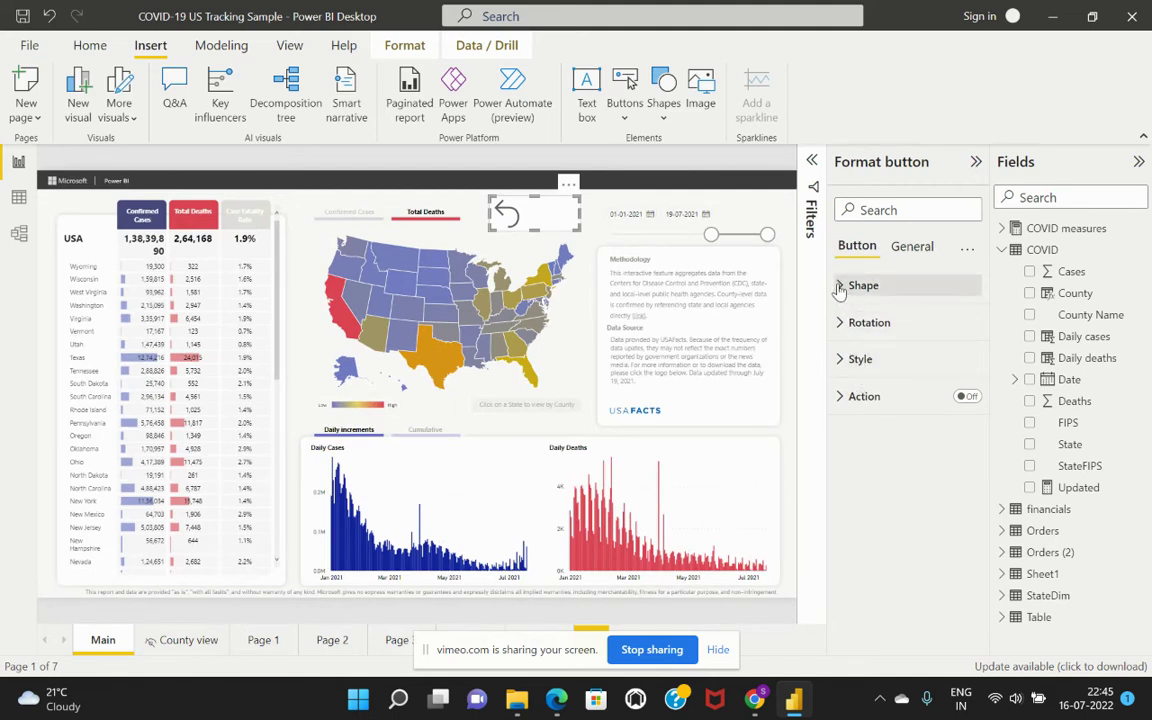
left_click(840, 360)
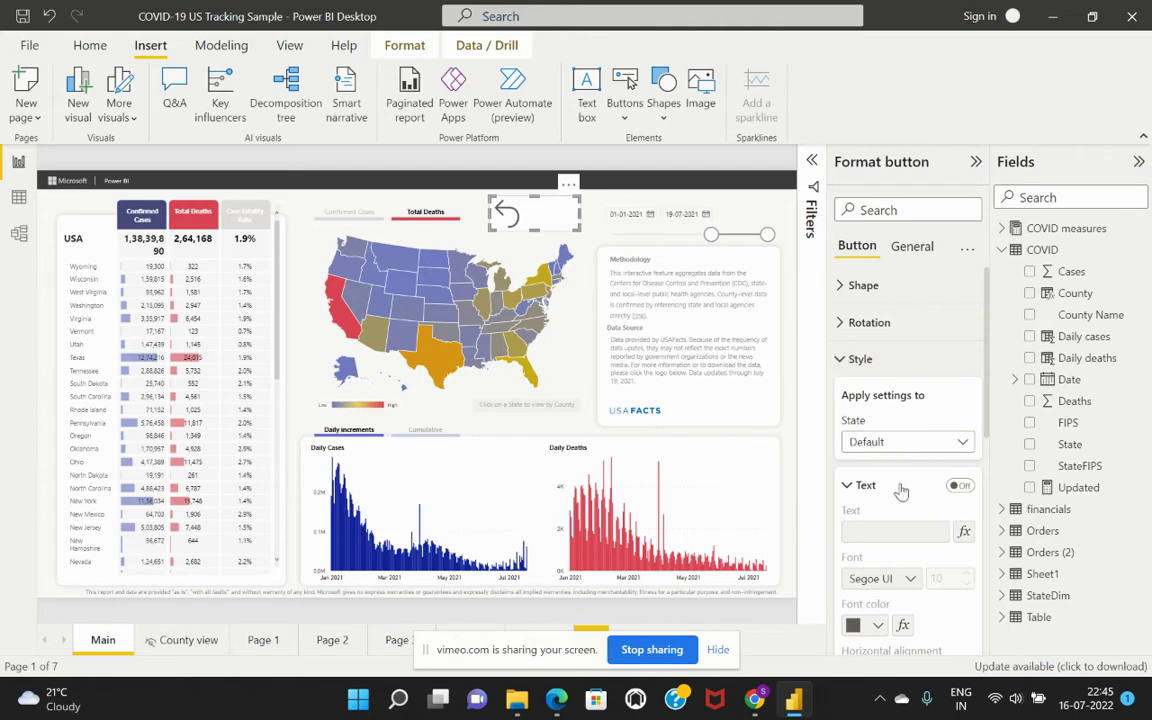
scroll(842, 400, "down", 1)
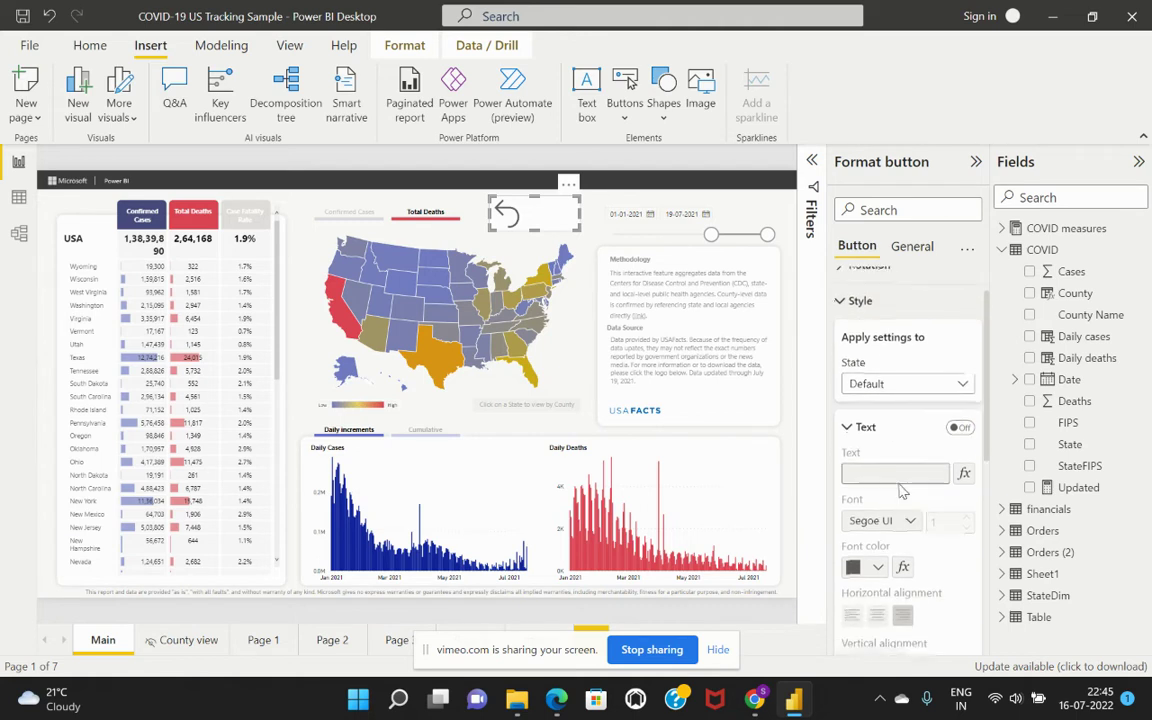
left_click(960, 428)
left_click(899, 475)
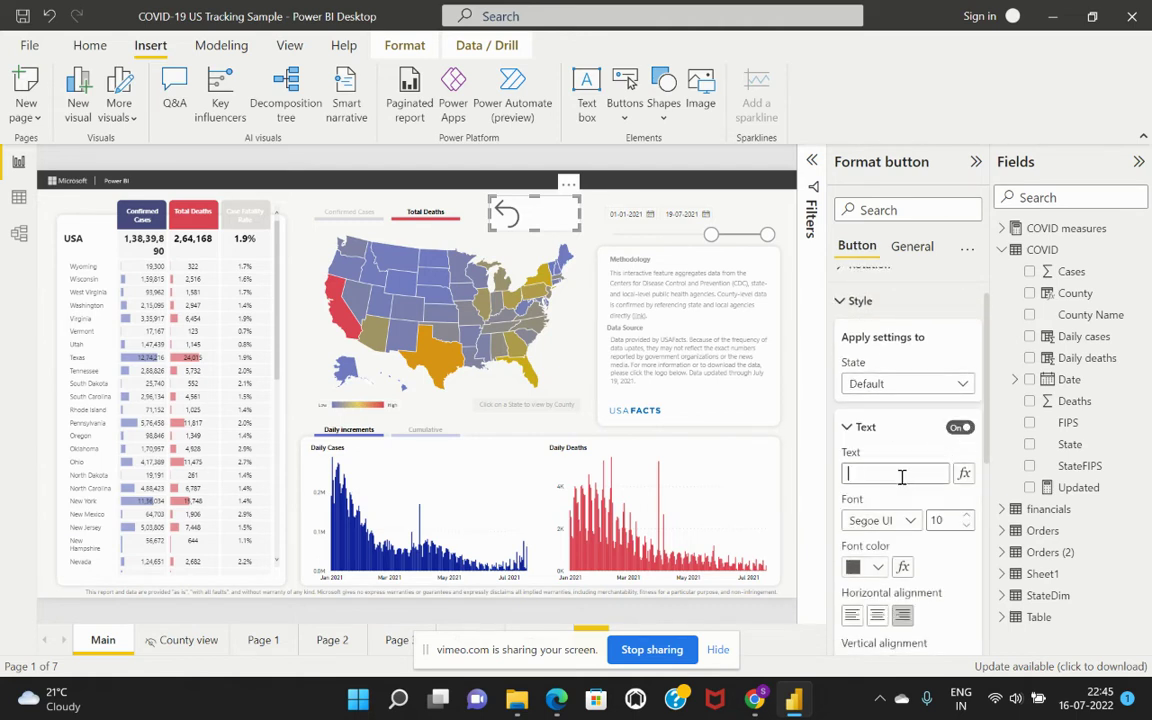
type("Dates reset")
Step: Set the label font size to 24 and widen the button so the arrow shows
left_click(968, 518)
type("24")
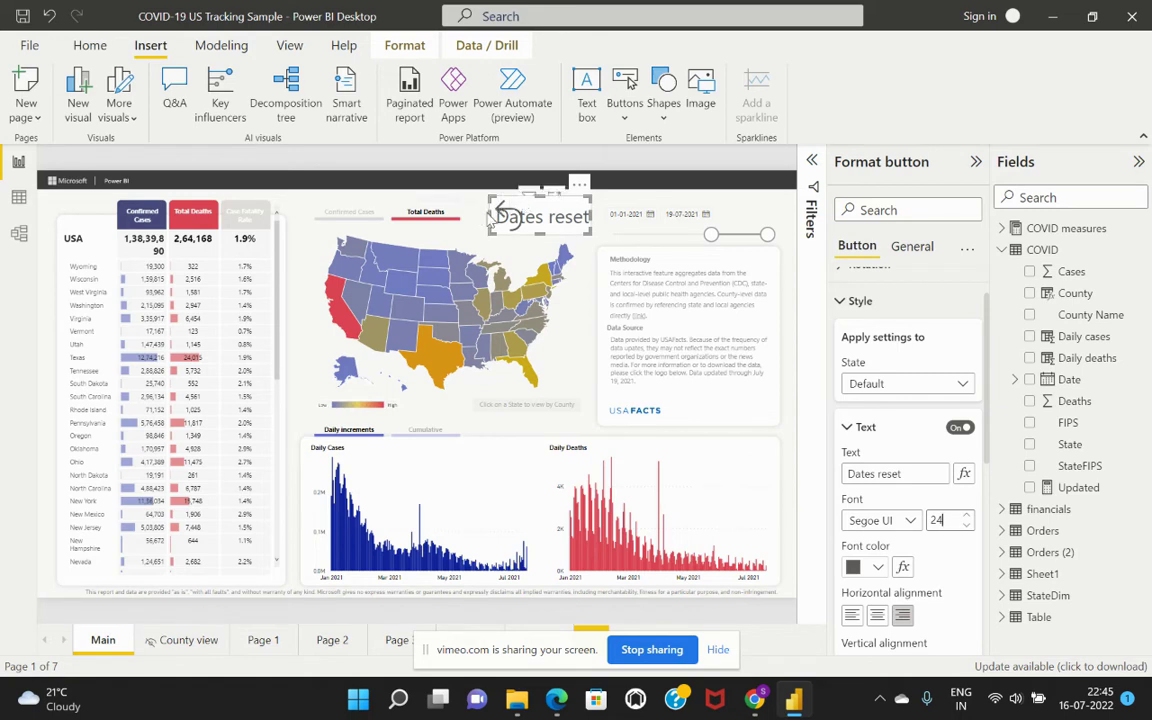
left_click_drag(488, 216, 457, 220)
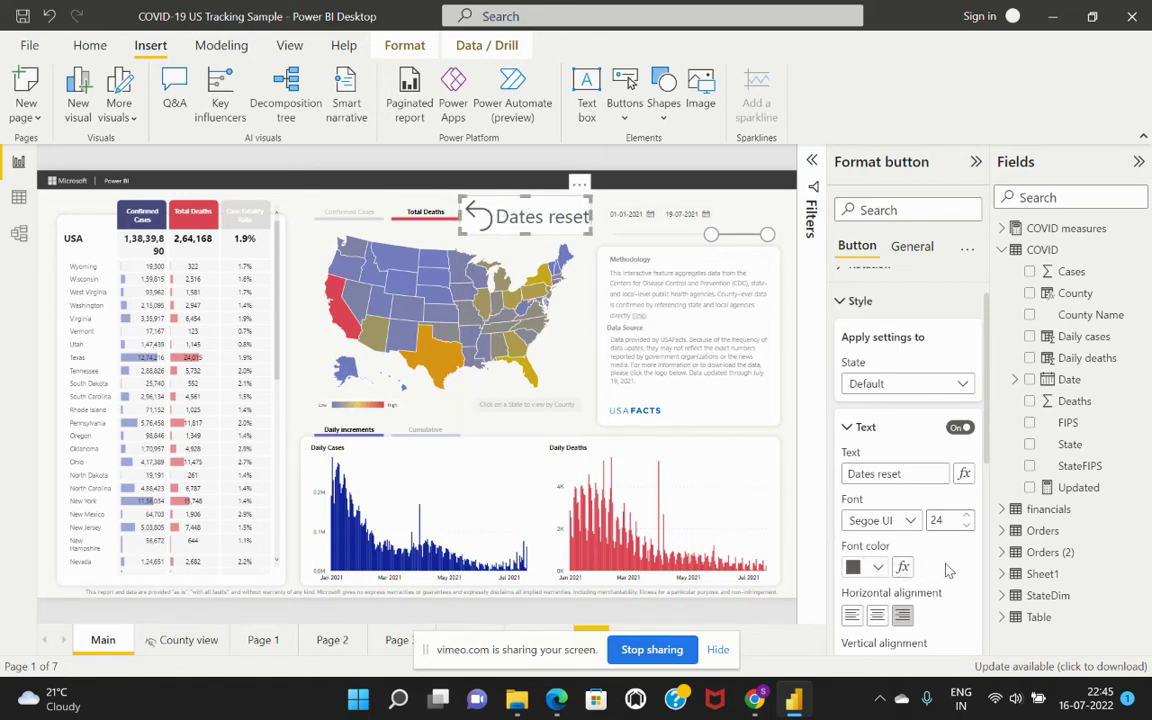
scroll(948, 569, "down", 5)
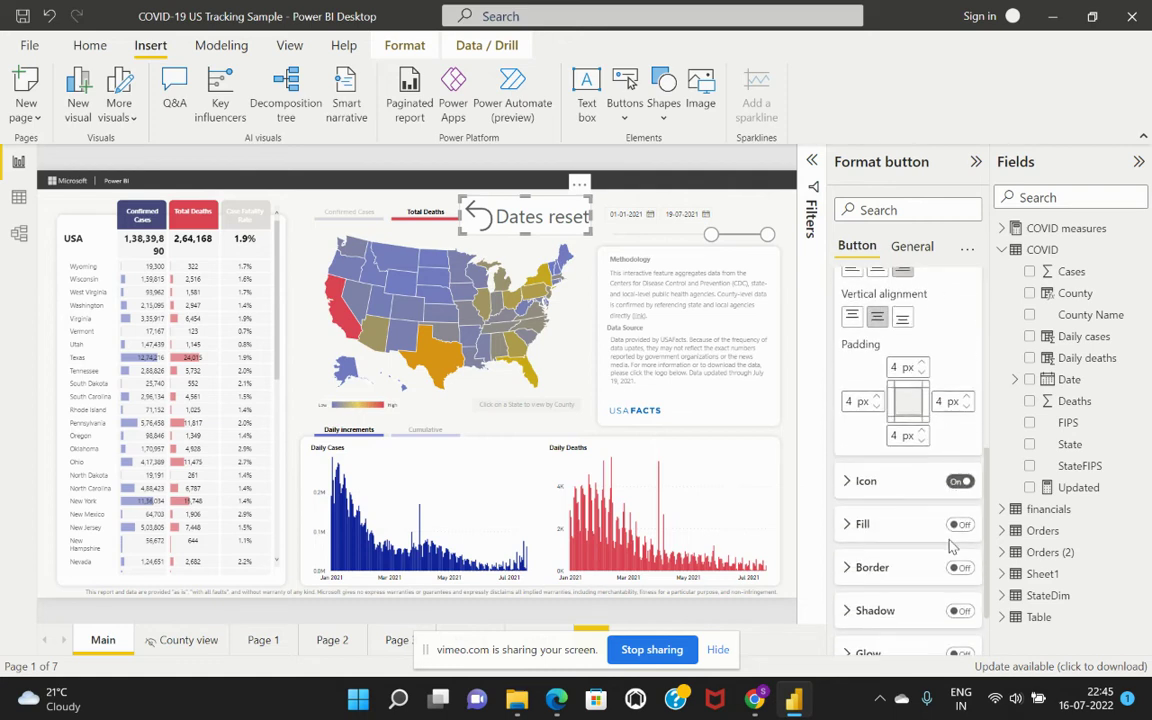
scroll(952, 545, "down", 2)
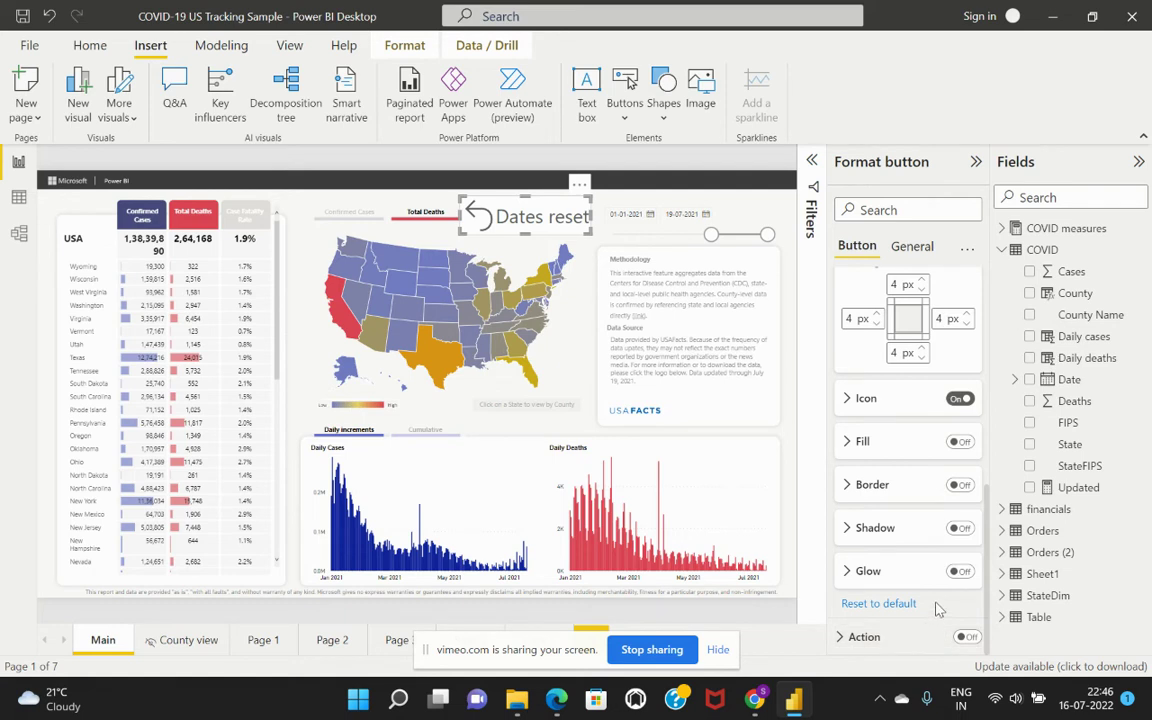
Step: Turn on the button's action and set its type to Bookmark
left_click(841, 638)
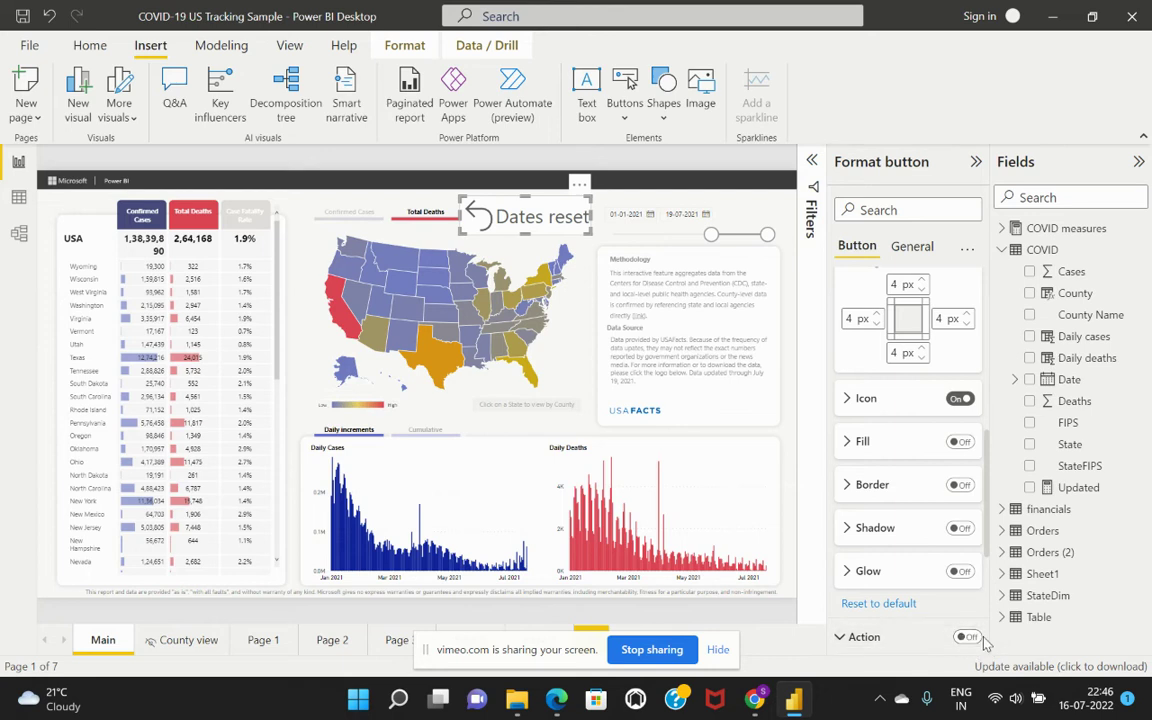
left_click(966, 637)
scroll(960, 630, "down", 1)
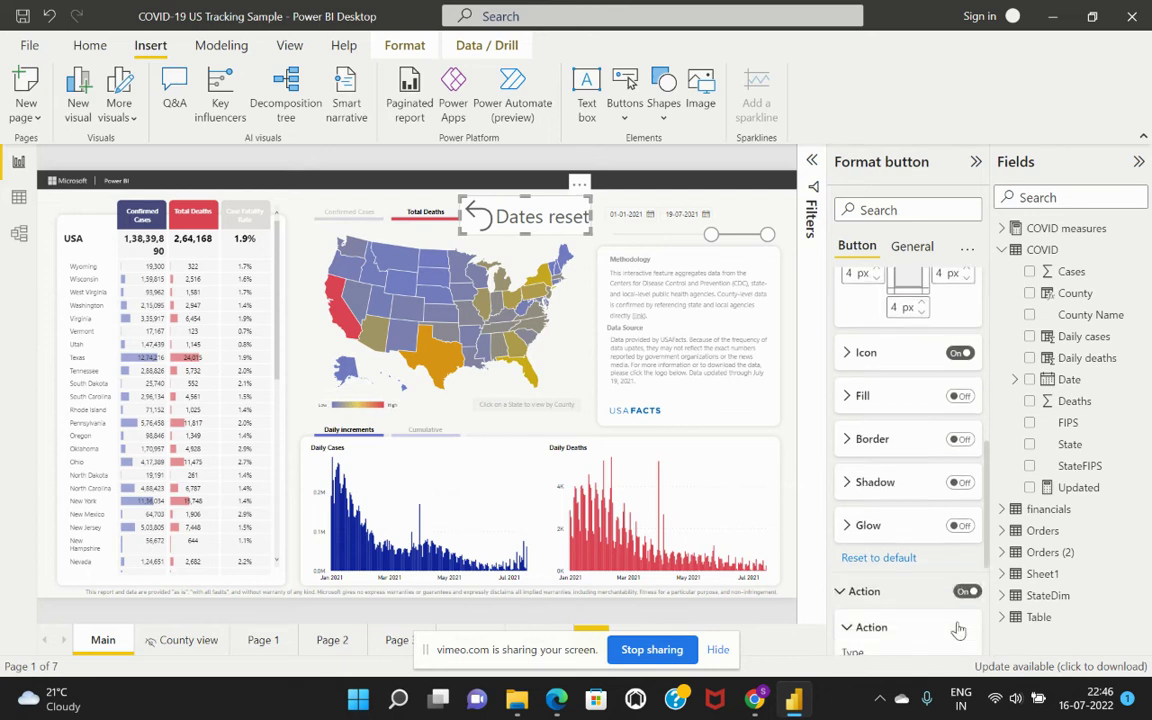
scroll(958, 630, "down", 5)
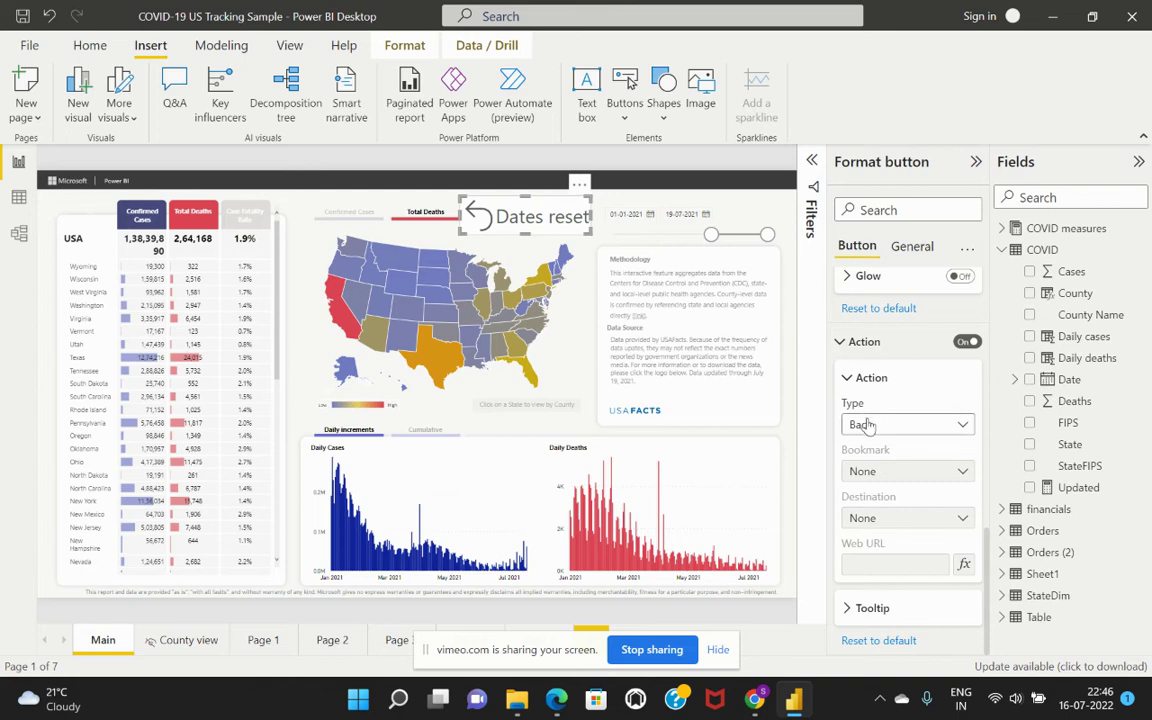
left_click(870, 426)
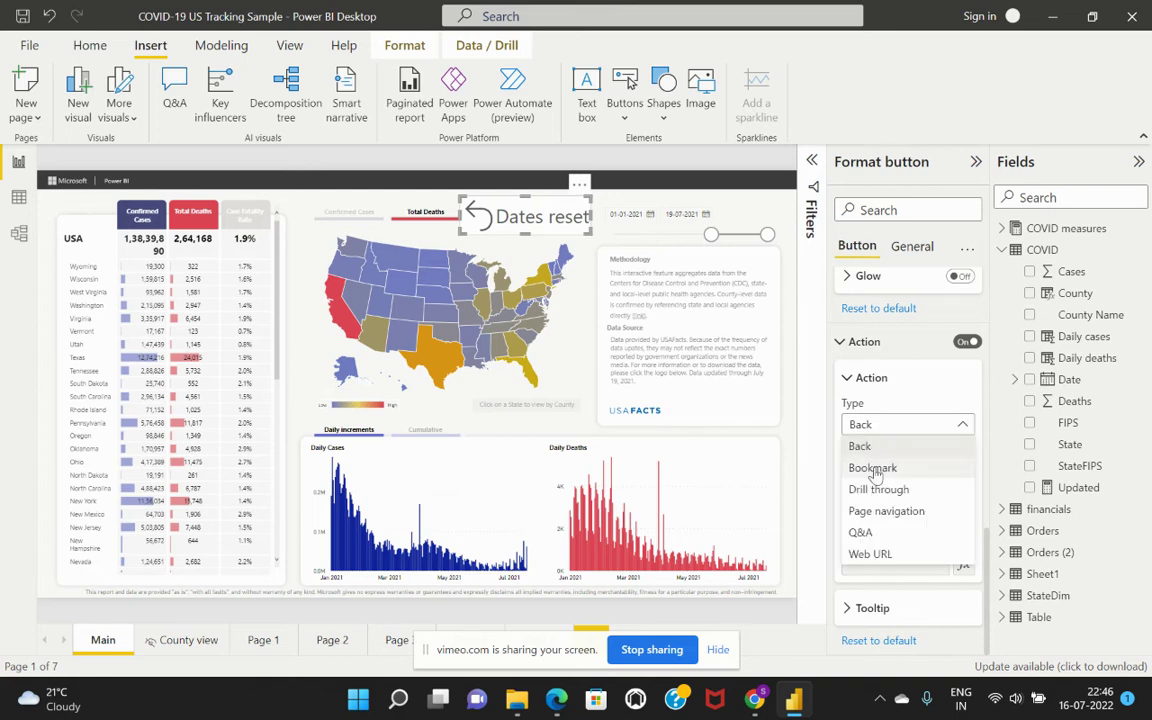
left_click(871, 467)
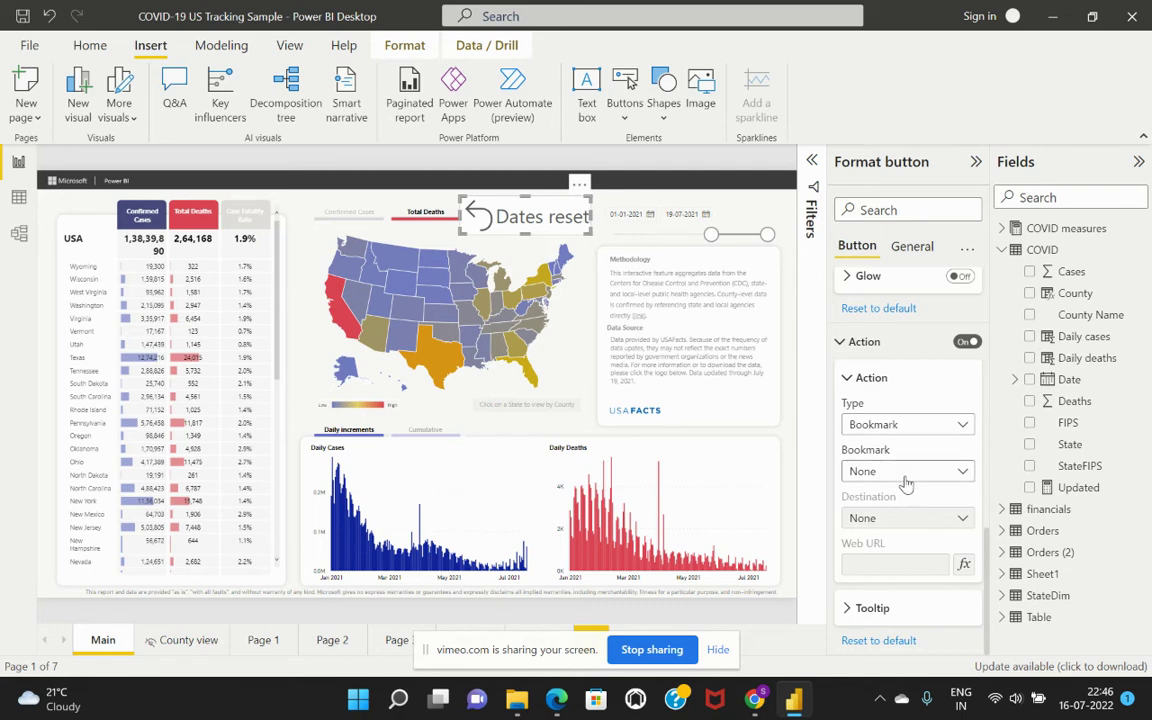
Step: Point the button's action at the 'Reset dates' bookmark
left_click(907, 472)
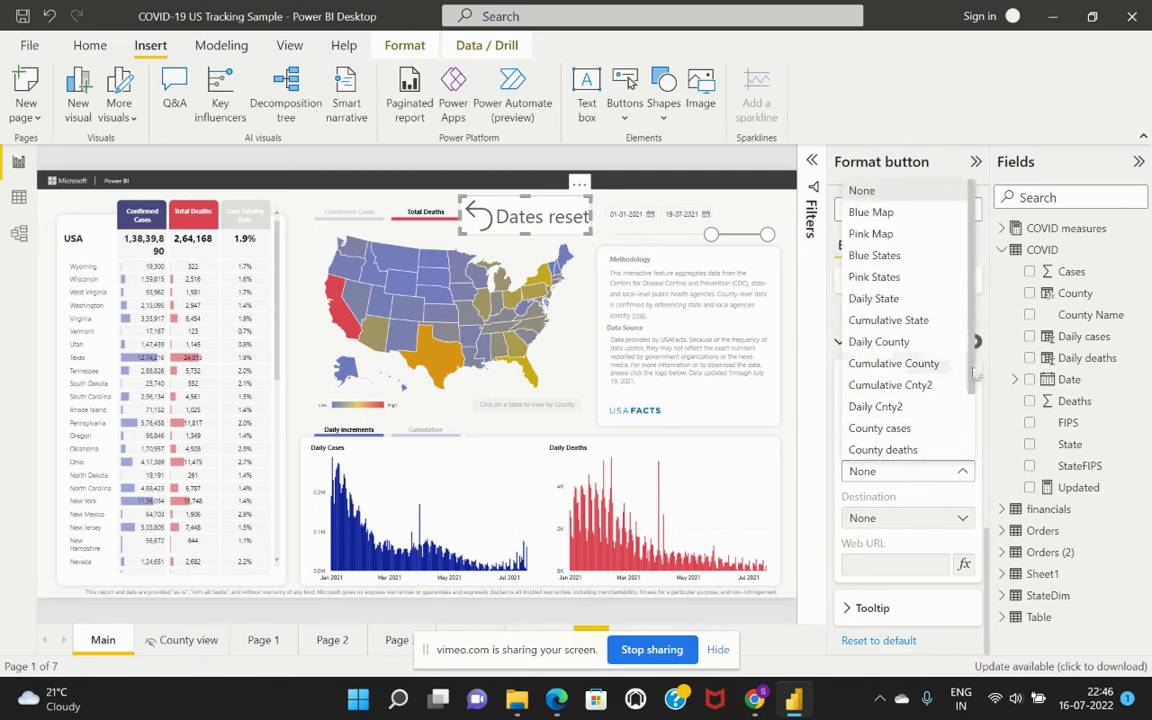
scroll(975, 375, "down", 3)
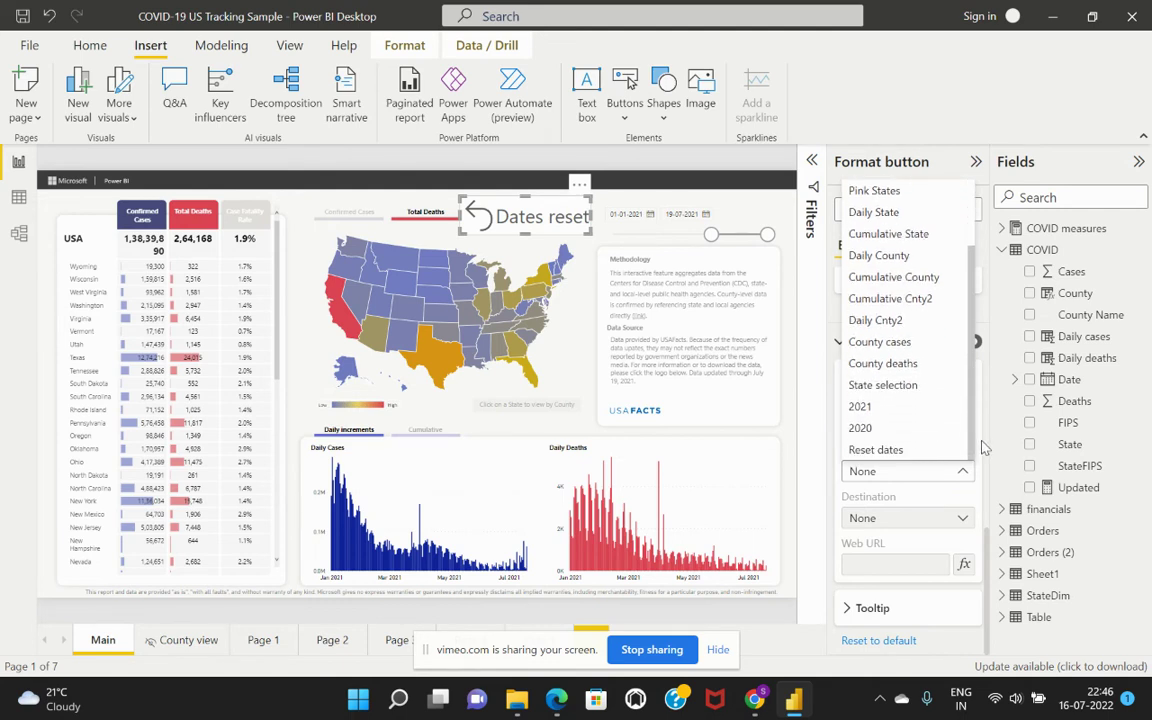
left_click(877, 452)
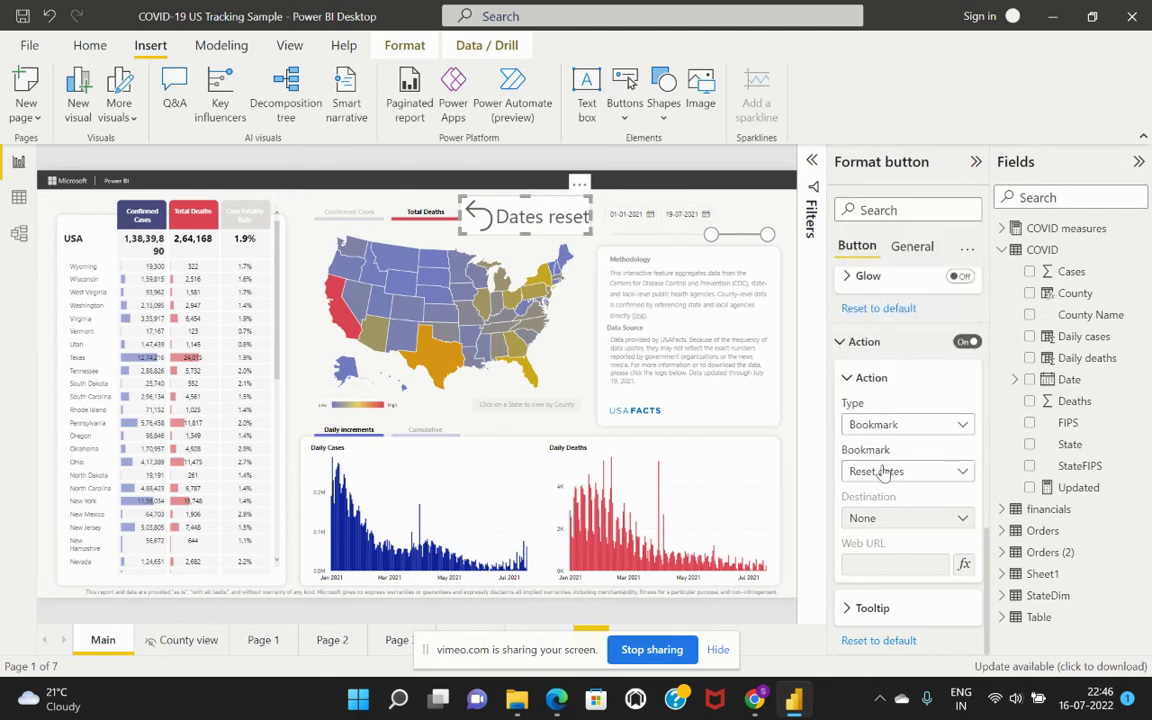
scroll(911, 526, "up", 1)
scroll(911, 526, "up", 1)
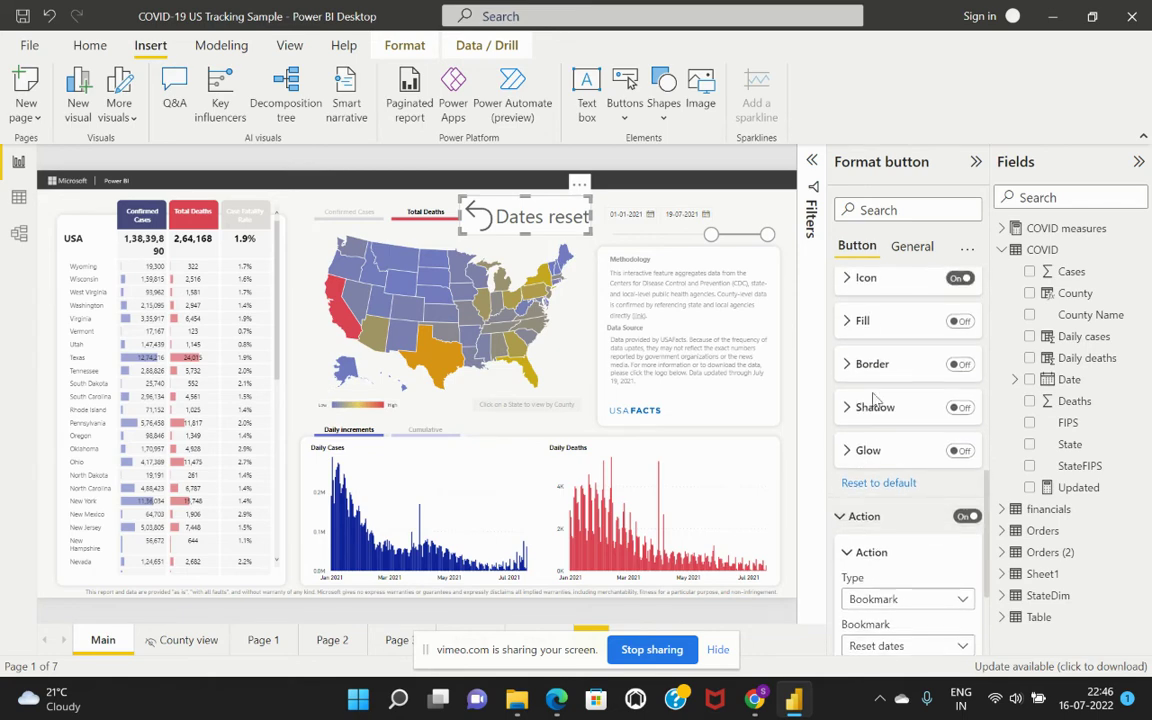
left_click(976, 163)
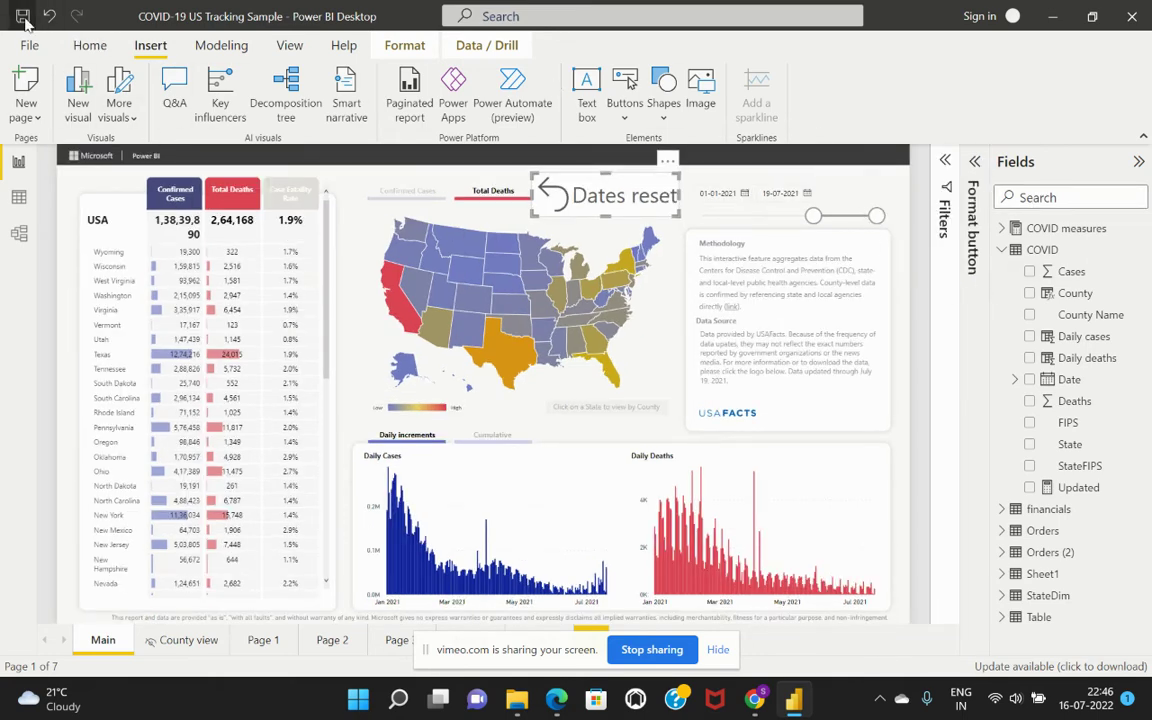
Step: Save the report, move the slicer start into 2020, then use Dates reset to restore 01-01-2021
left_click(22, 16)
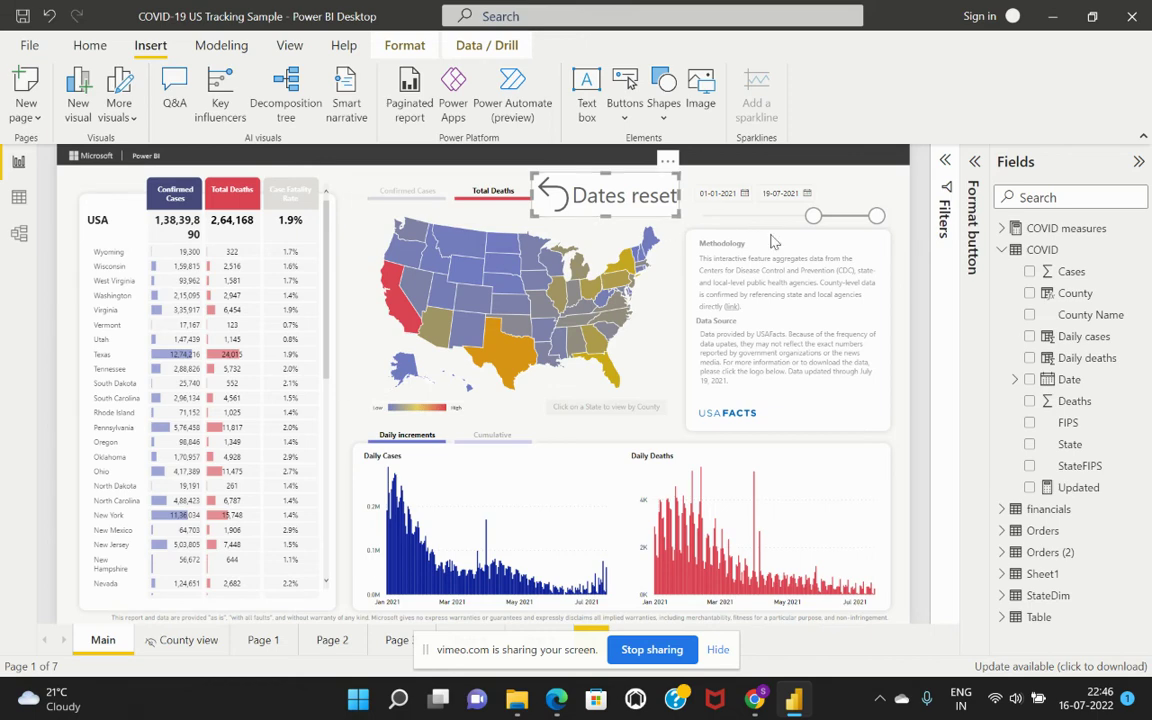
left_click(903, 221)
left_click_drag(813, 217, 704, 218)
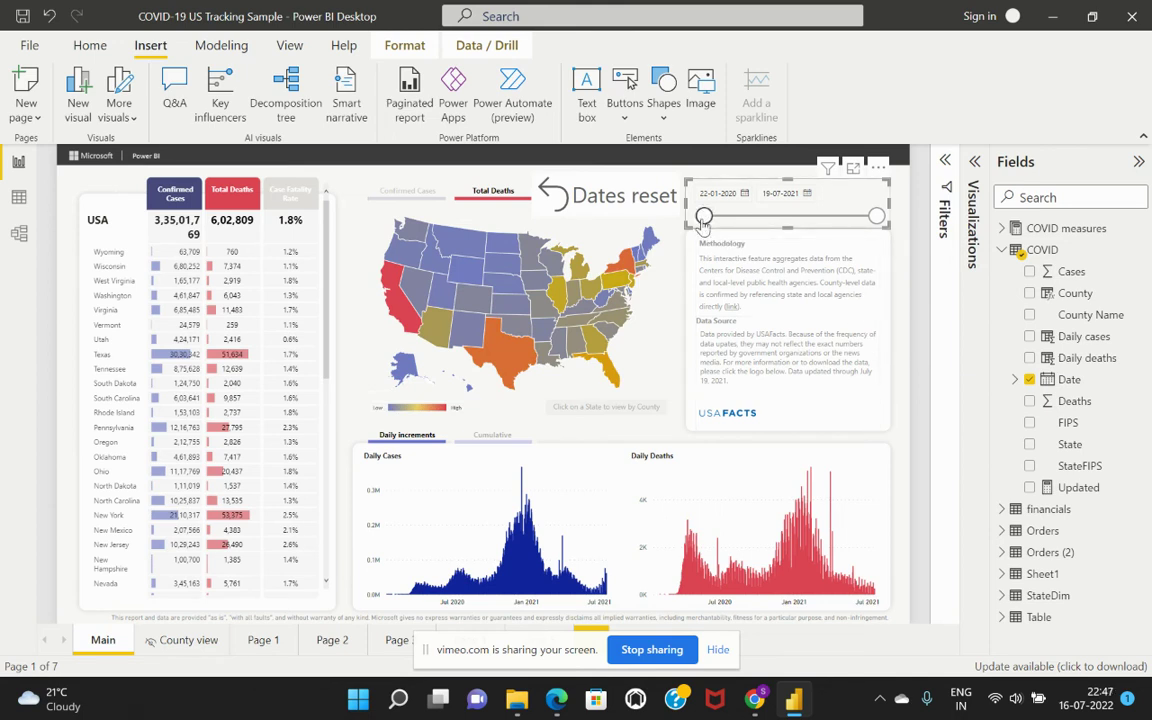
left_click_drag(704, 218, 720, 218)
left_click(624, 196, "ctrl")
left_click(602, 208, "ctrl")
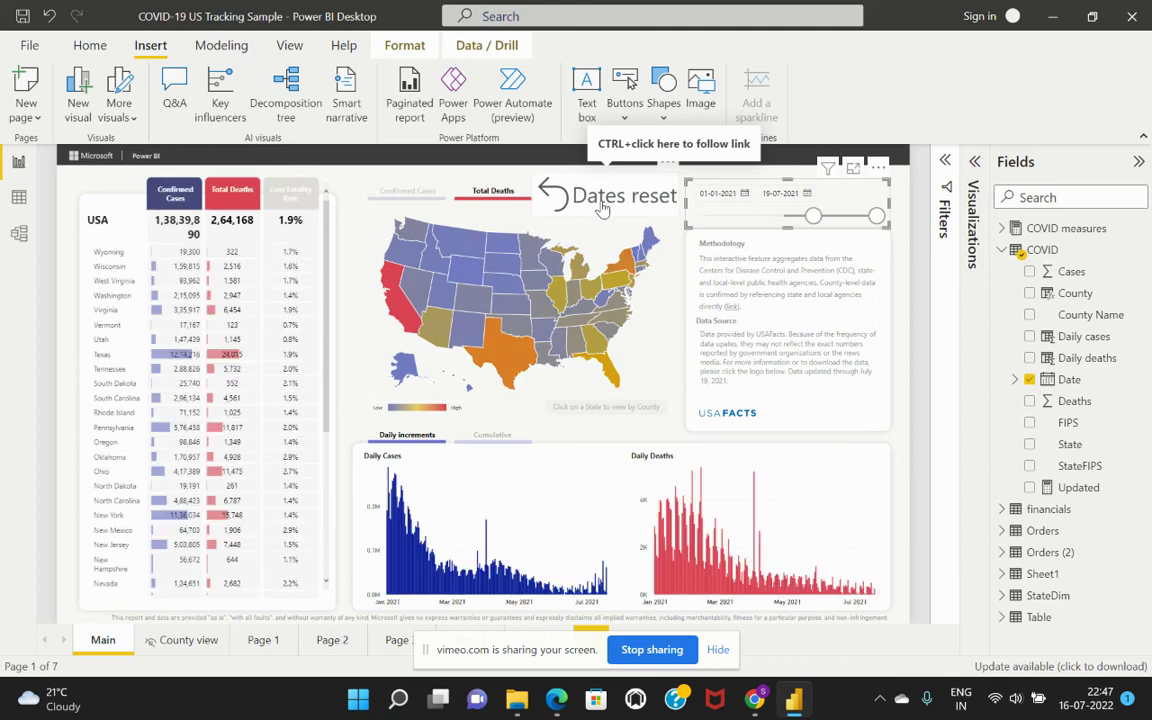